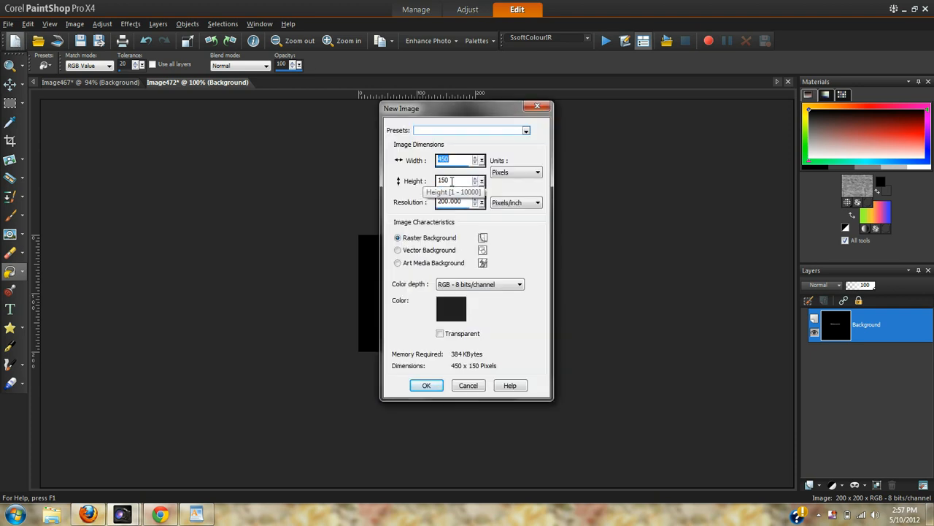
# - Create a 450 x 150 pixel raster image at 200 pixels/inch with a #202020 background
pyautogui.click(459, 305)
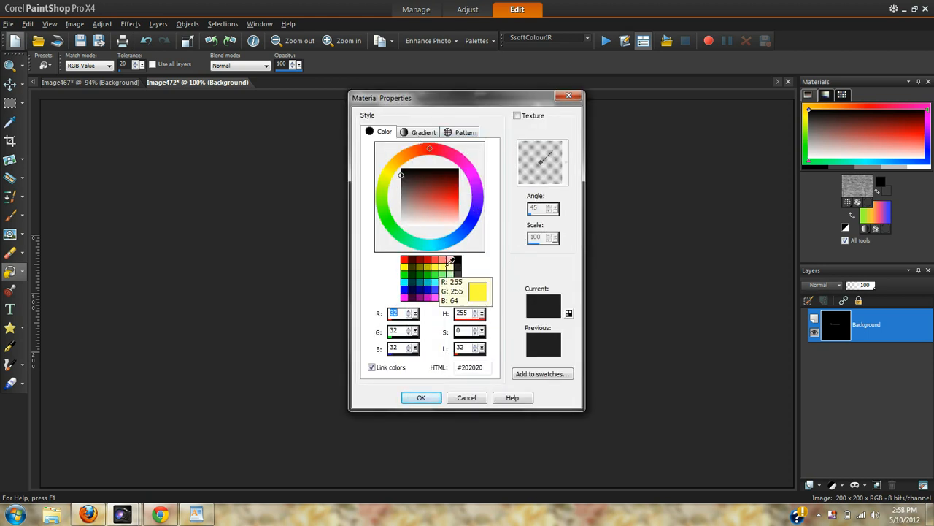
pyautogui.click(432, 398)
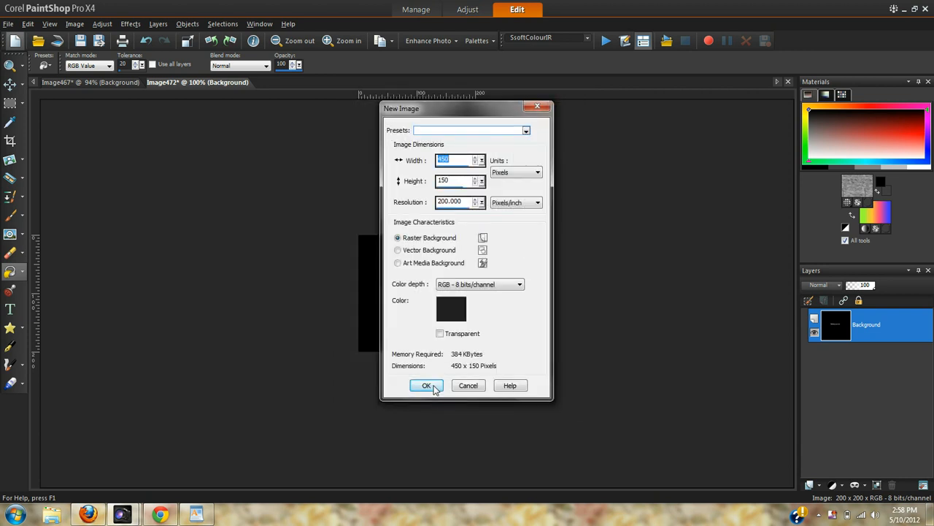
pyautogui.click(431, 387)
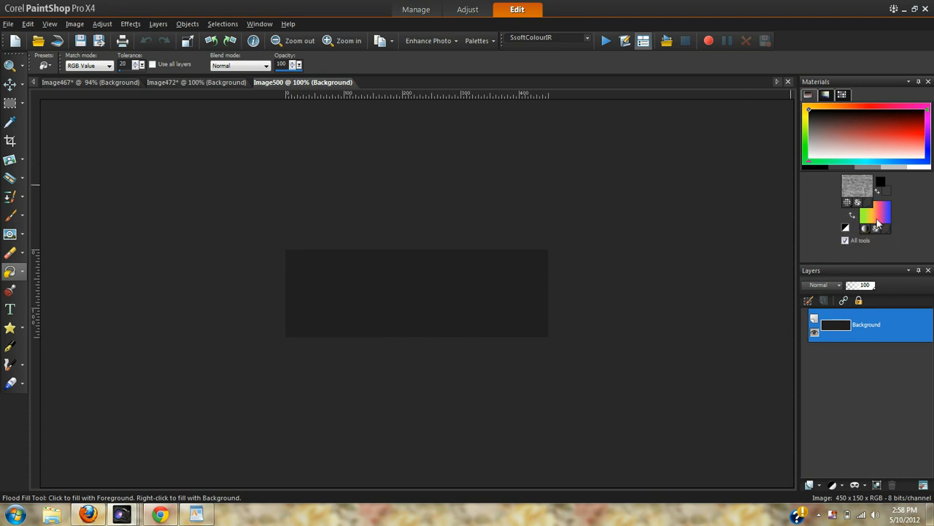
# - Choose the green-orange-pink-blue gradient as the background material
pyautogui.click(879, 224)
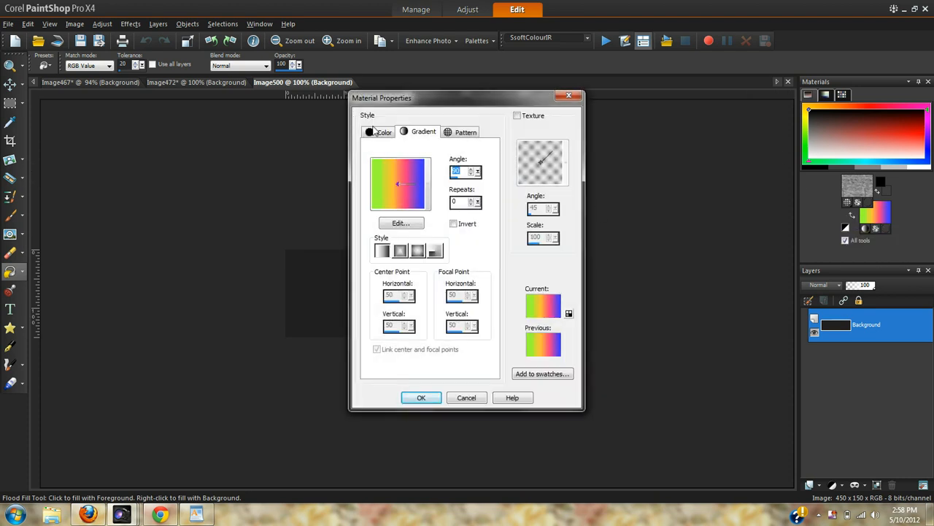
pyautogui.click(377, 132)
pyautogui.click(415, 133)
pyautogui.click(421, 398)
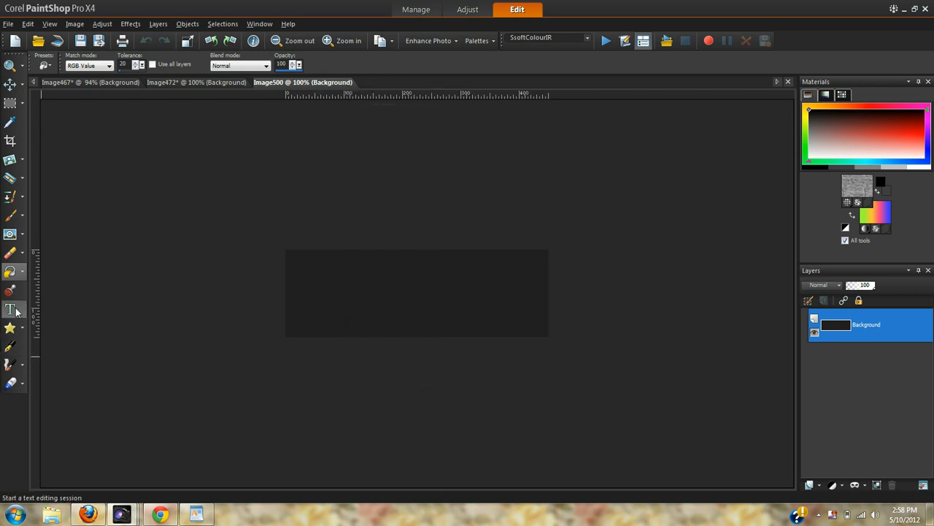
# - Add the floating text "sparklelust.net" to the banner in Arial Black at 26 points
pyautogui.click(15, 311)
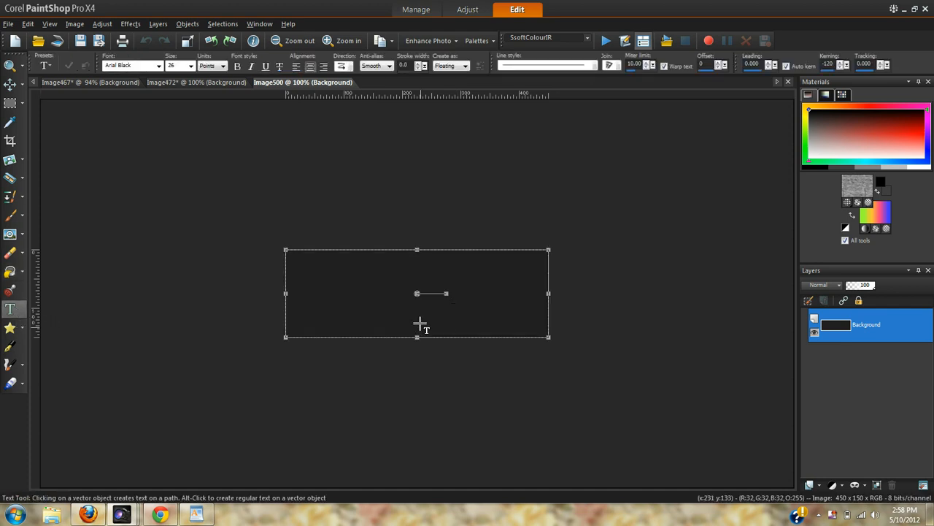
pyautogui.click(446, 65)
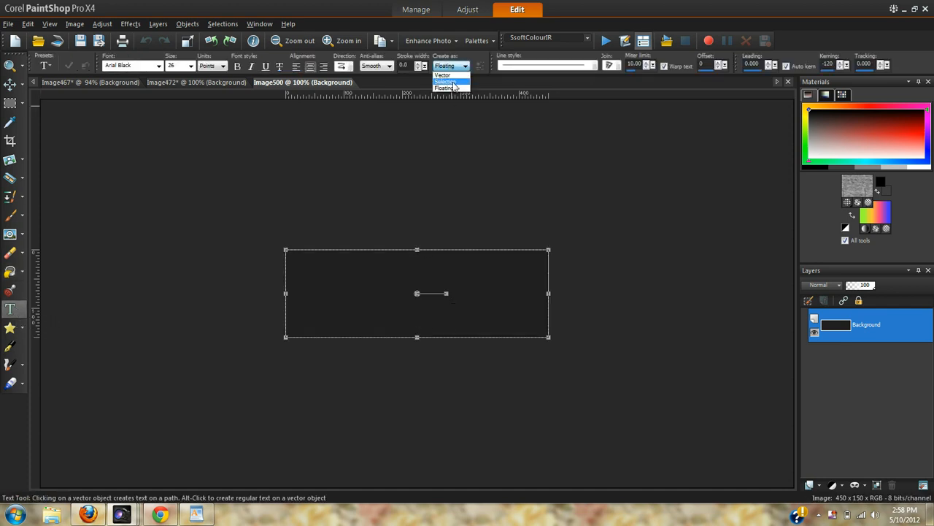
pyautogui.click(451, 81)
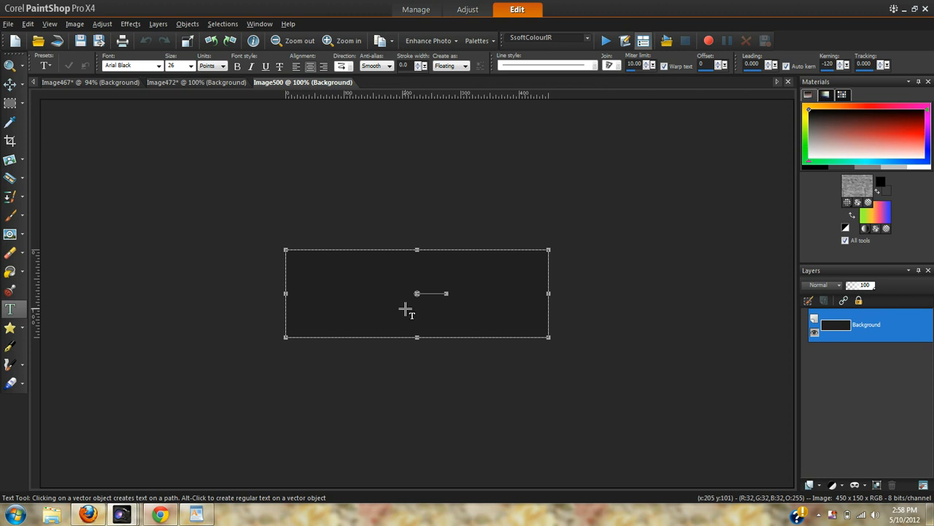
pyautogui.click(406, 310)
pyautogui.write('spar')
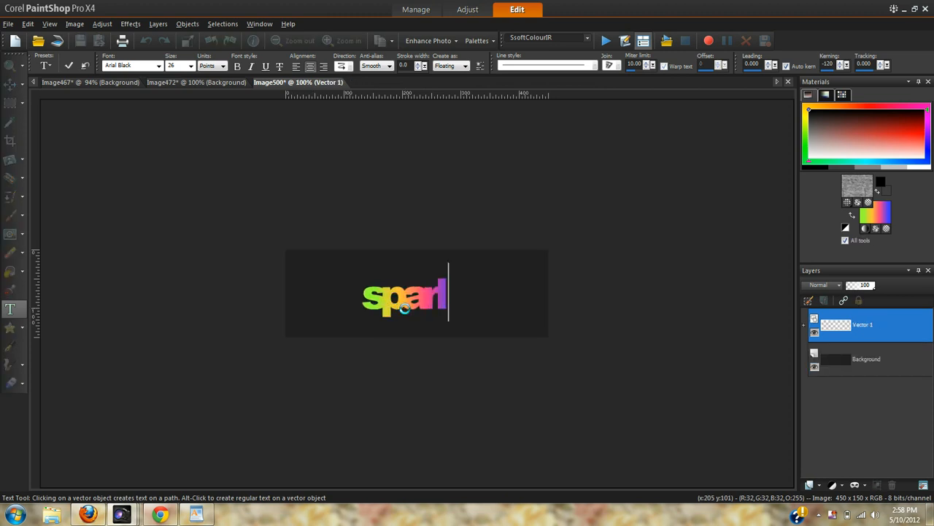
pyautogui.write('kle')
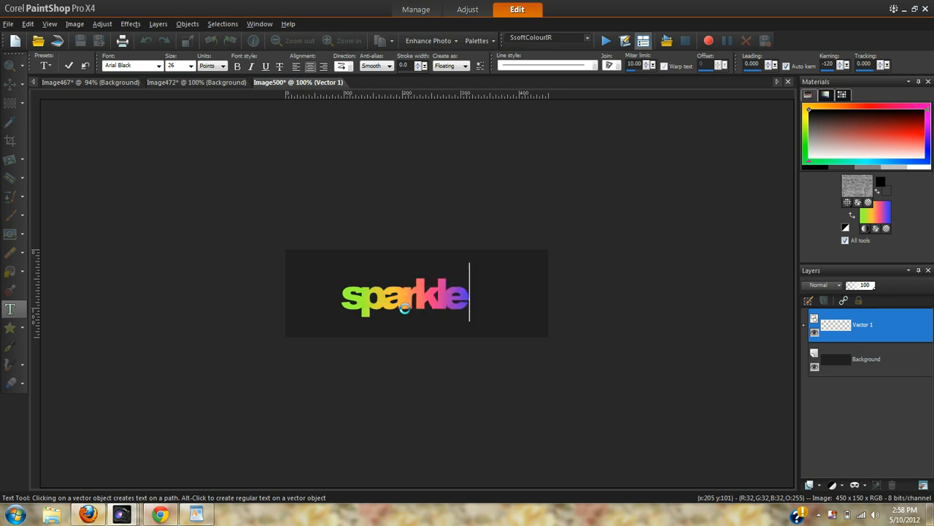
pyautogui.write('lust.net')
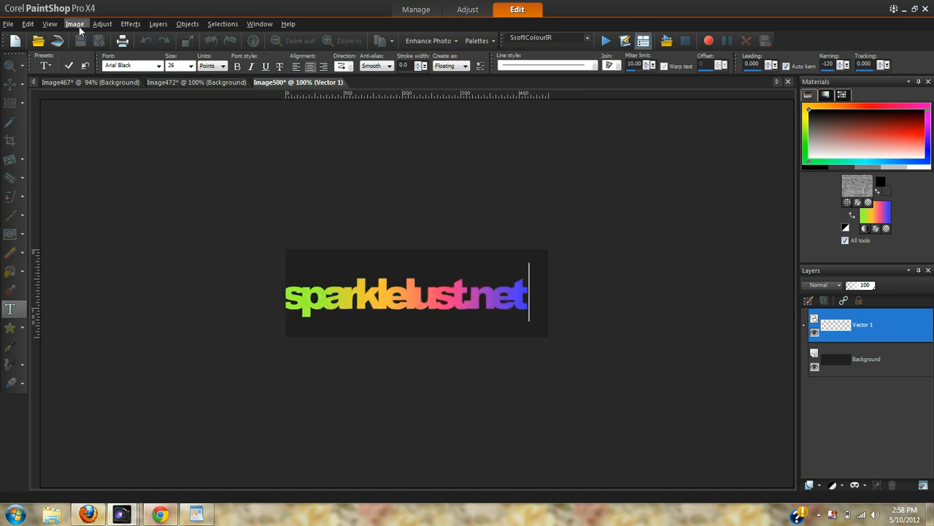
pyautogui.click(70, 65)
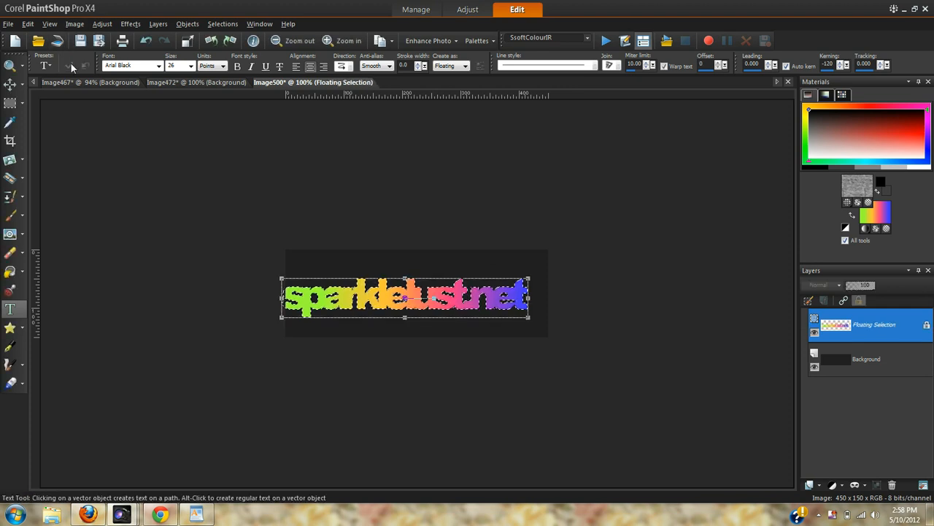
# - Undo and restore the floating text, and reposition it near the centre of the banner
pyautogui.hotkey('ctrl', 'z')
pyautogui.hotkey('ctrl', 'z')
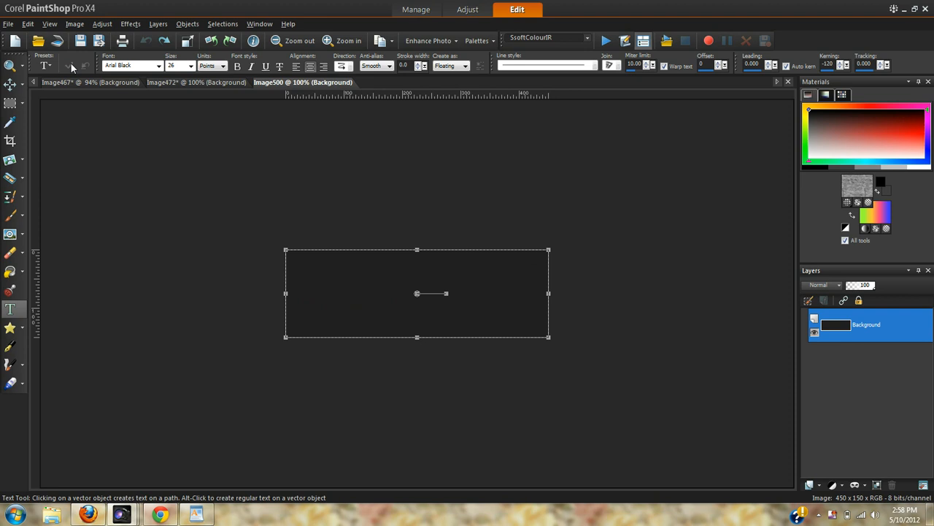
pyautogui.hotkey('ctrl', 'alt', 'z')
pyautogui.hotkey('ctrl', 'alt', 'z')
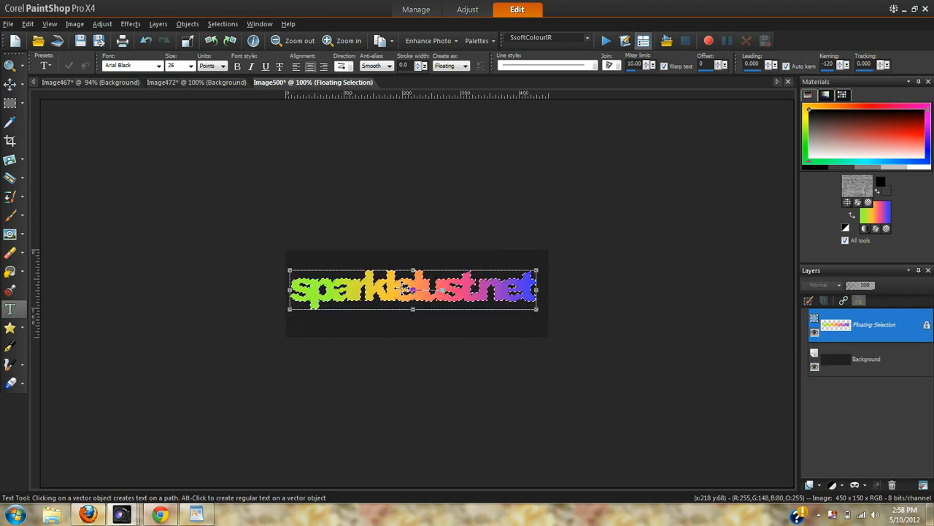
pyautogui.click(9, 84)
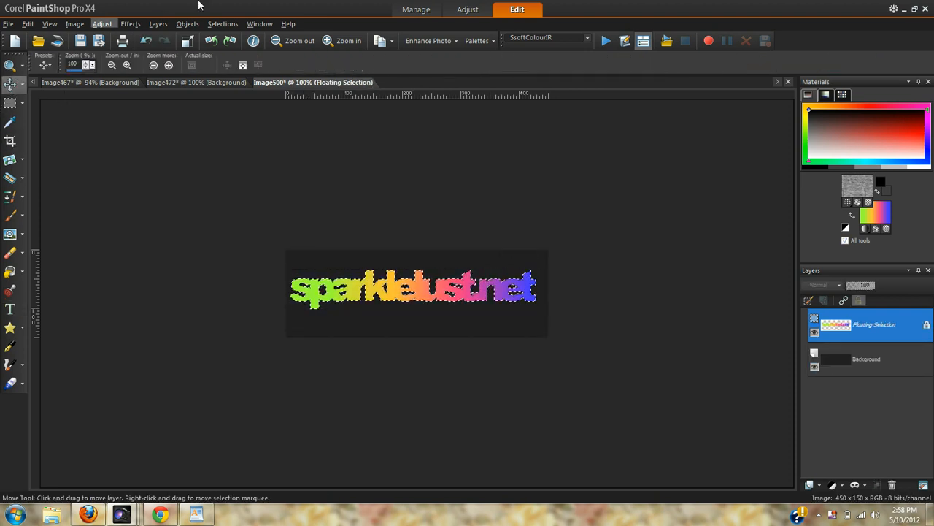
# - Add a new raster layer with the default settings above the floating text
pyautogui.click(159, 25)
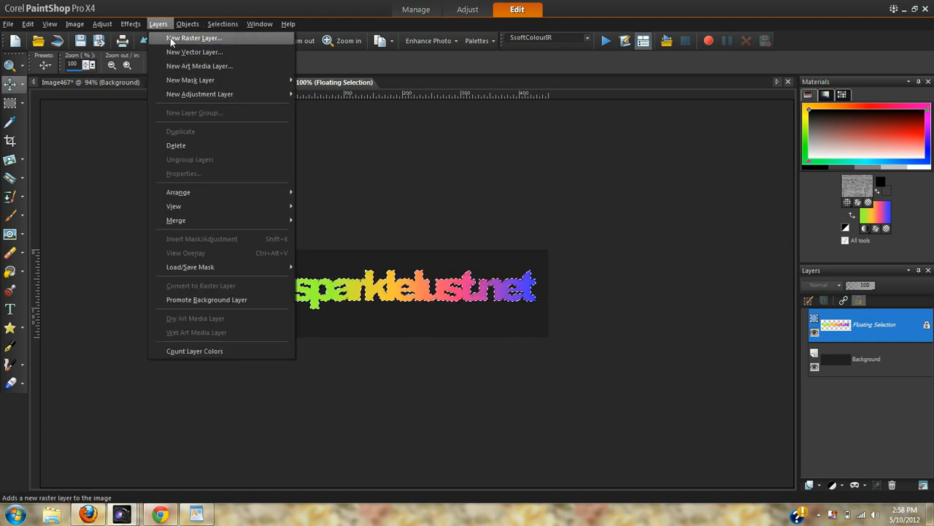
pyautogui.click(192, 38)
pyautogui.press('Return')
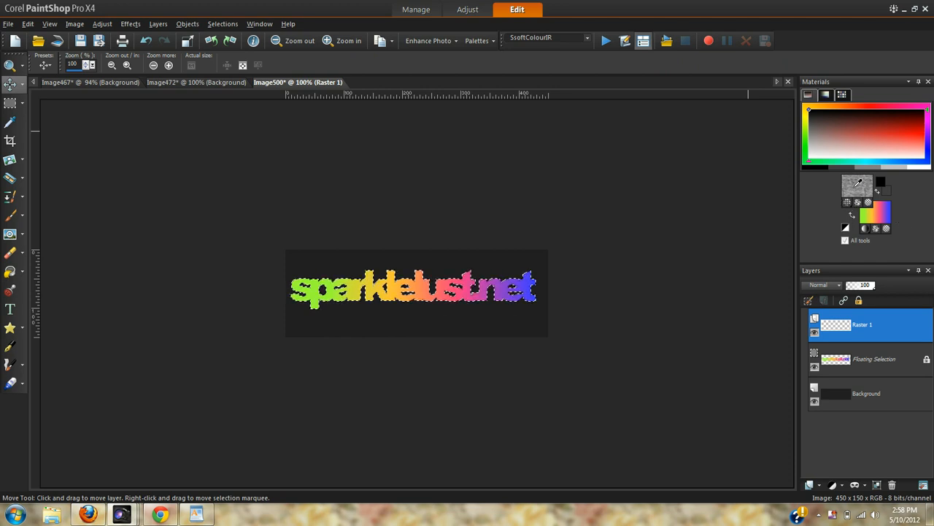
# - Flood fill the text selection on the new layer with the gruunge pattern at angle 0 and scale 100
pyautogui.click(855, 187)
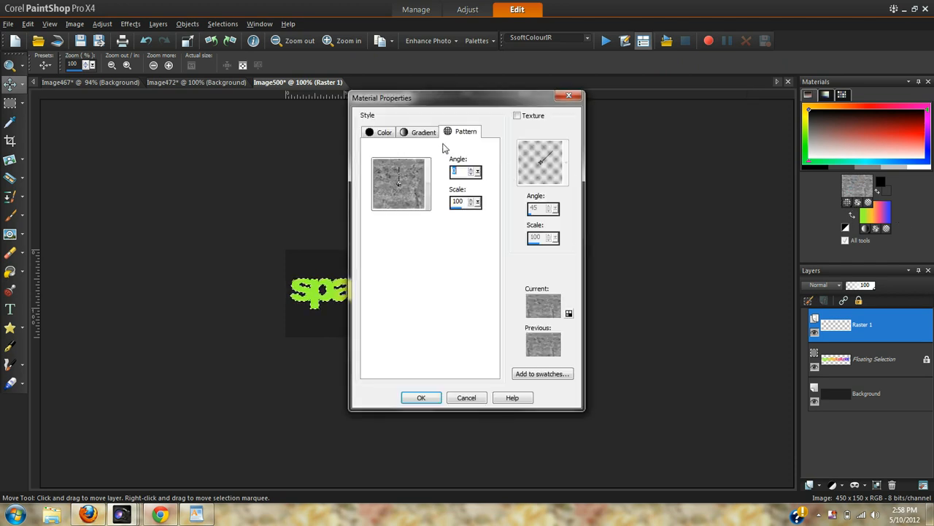
pyautogui.click(380, 133)
pyautogui.click(412, 137)
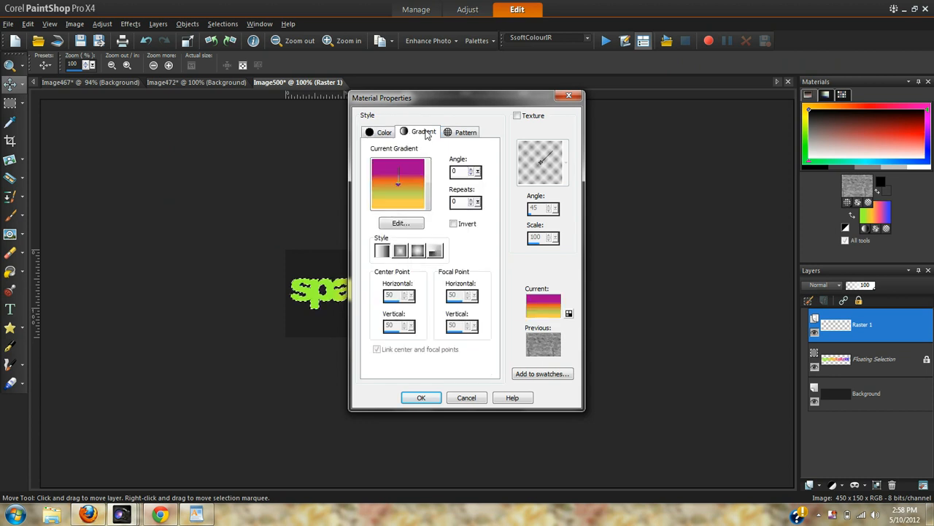
pyautogui.click(451, 132)
pyautogui.click(401, 184)
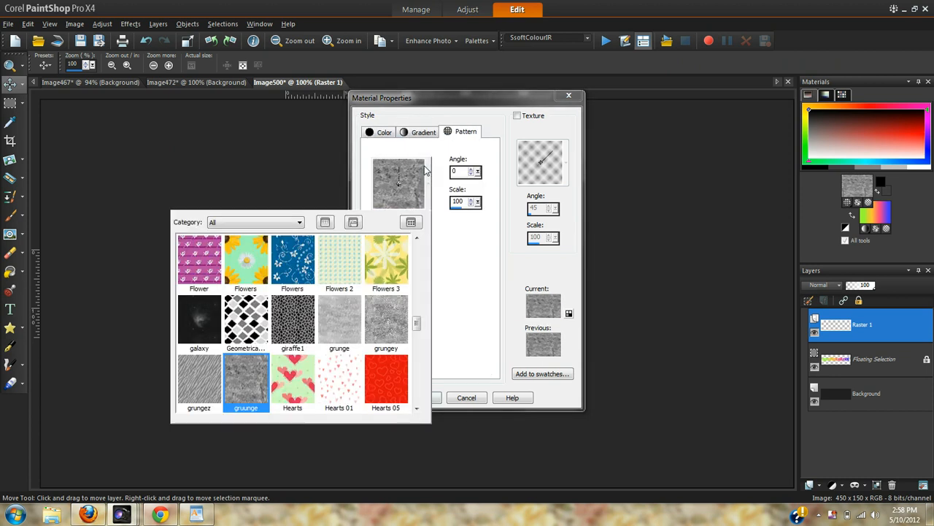
pyautogui.click(345, 299)
pyautogui.click(465, 274)
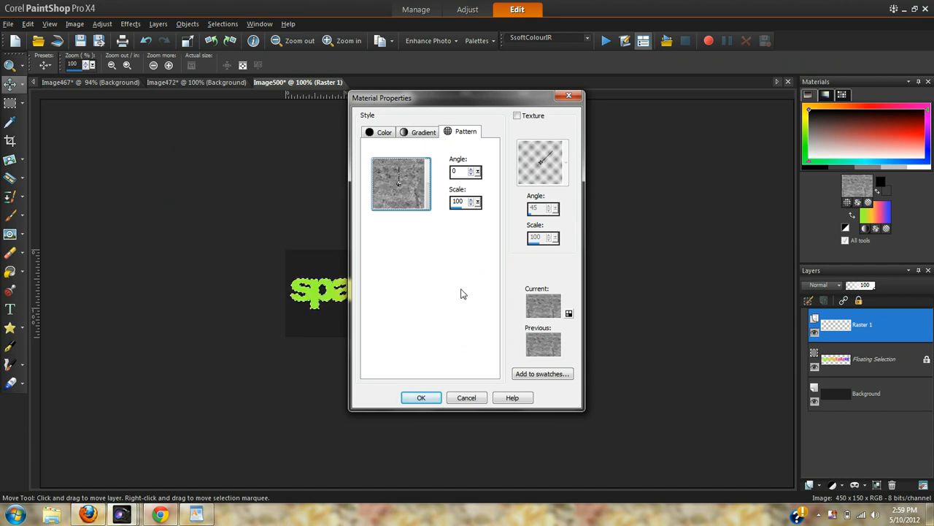
pyautogui.click(423, 397)
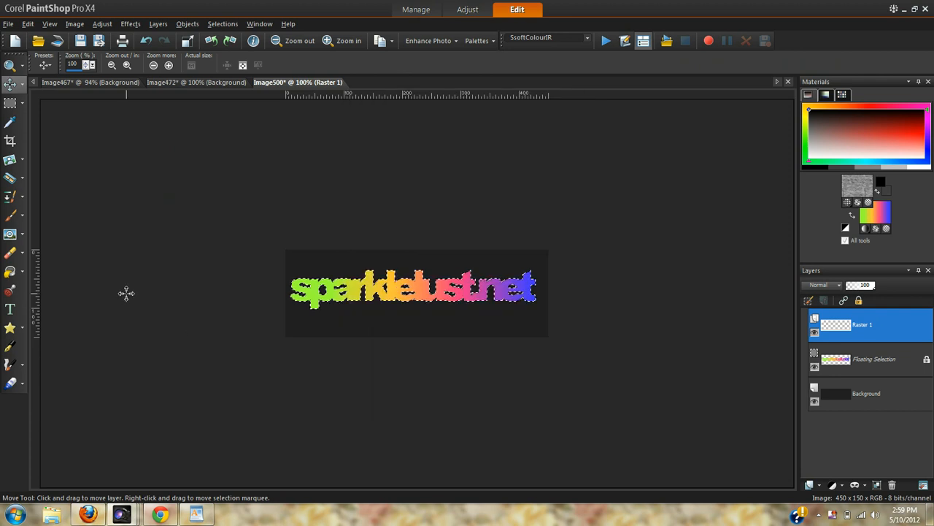
pyautogui.click(11, 272)
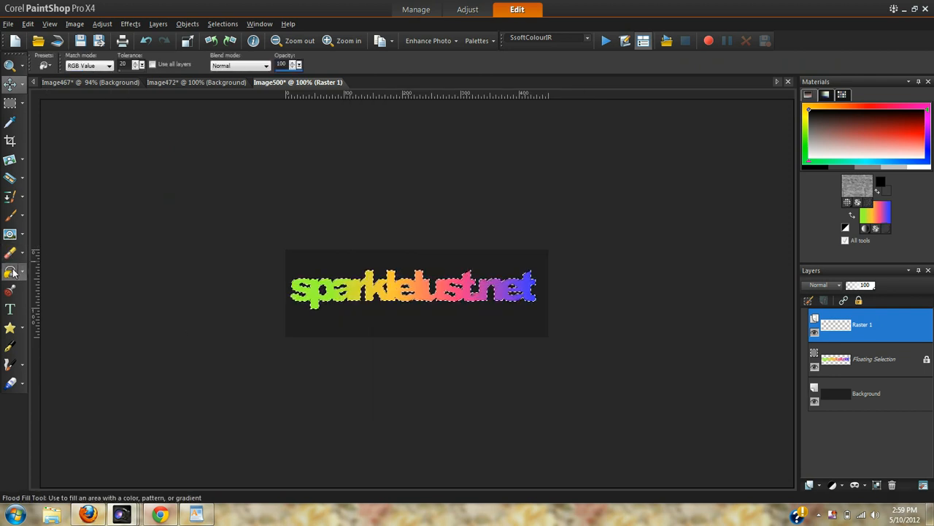
pyautogui.click(473, 285)
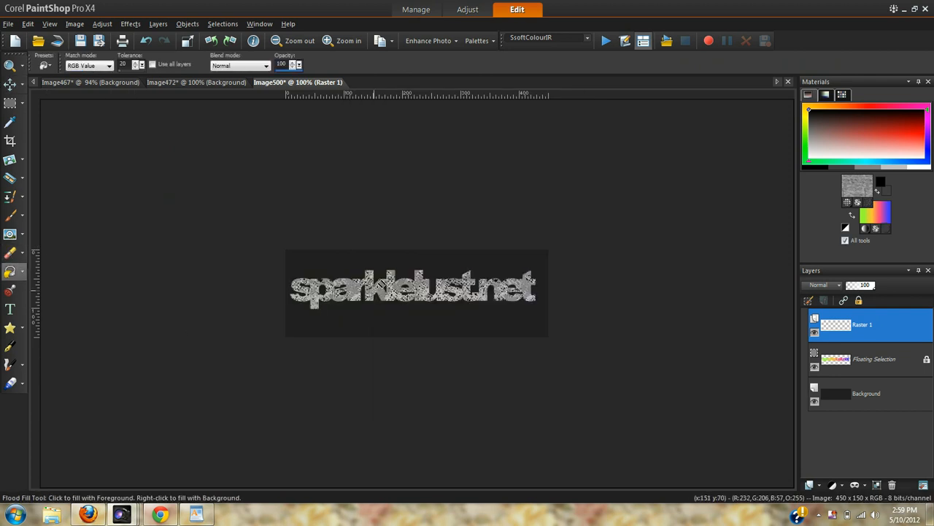
# - Set the pattern layer's blend mode to Soft Light in its layer properties
pyautogui.rightClick(823, 319)
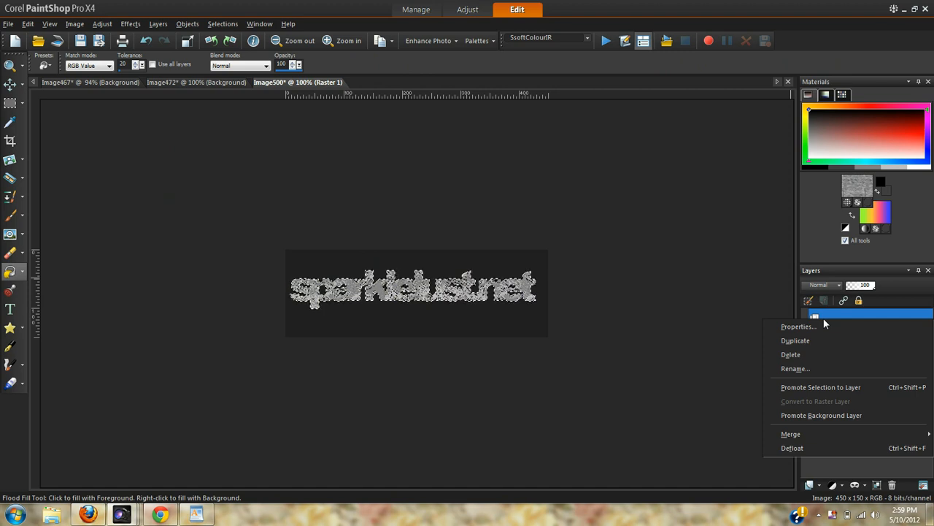
pyautogui.click(822, 327)
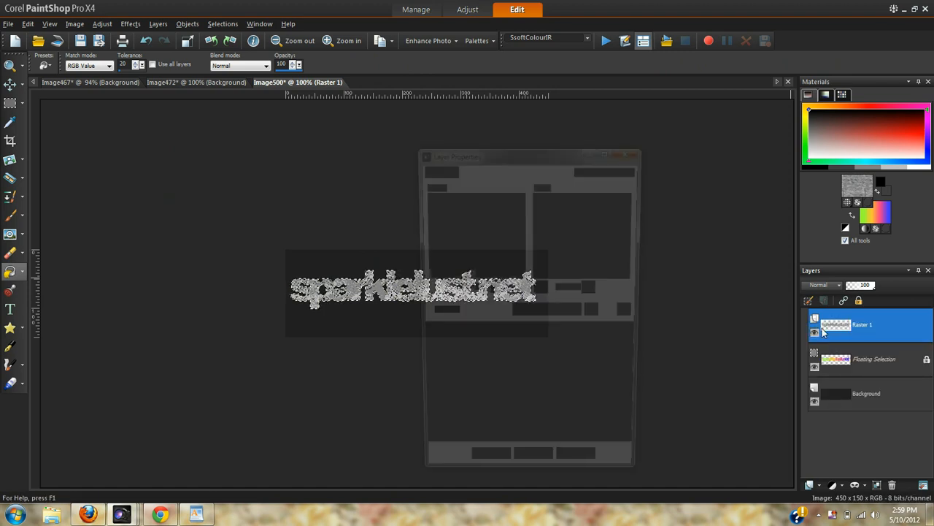
pyautogui.click(529, 379)
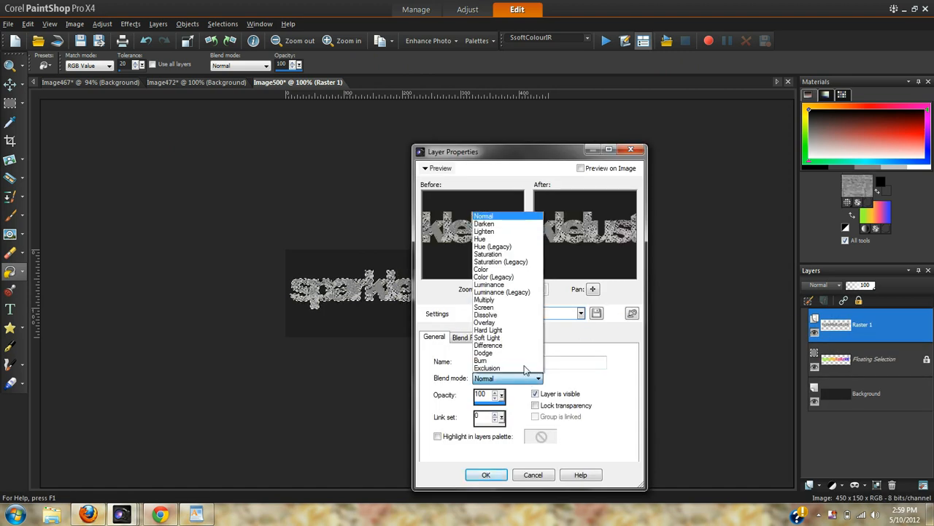
pyautogui.click(516, 337)
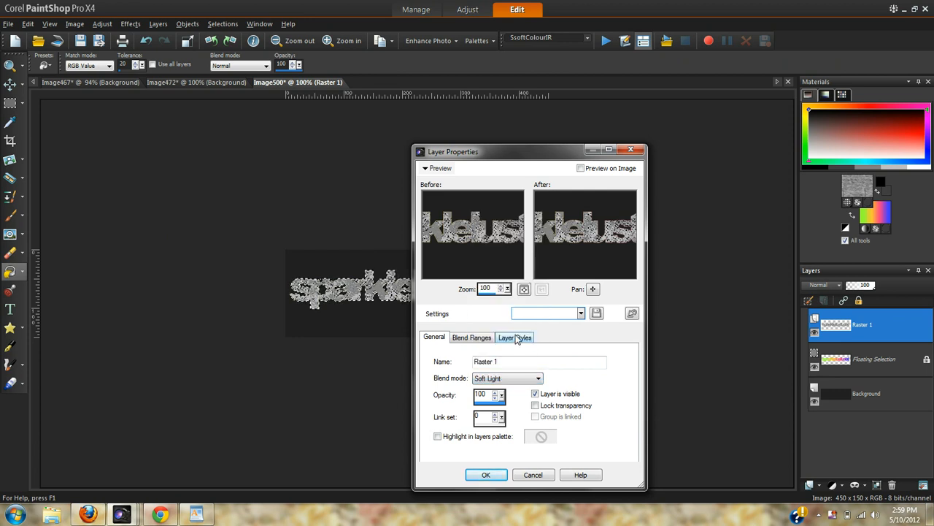
# - Compare opacity values for the pattern layer in the preview and apply the layer properties at 100 opacity
pyautogui.click(502, 395)
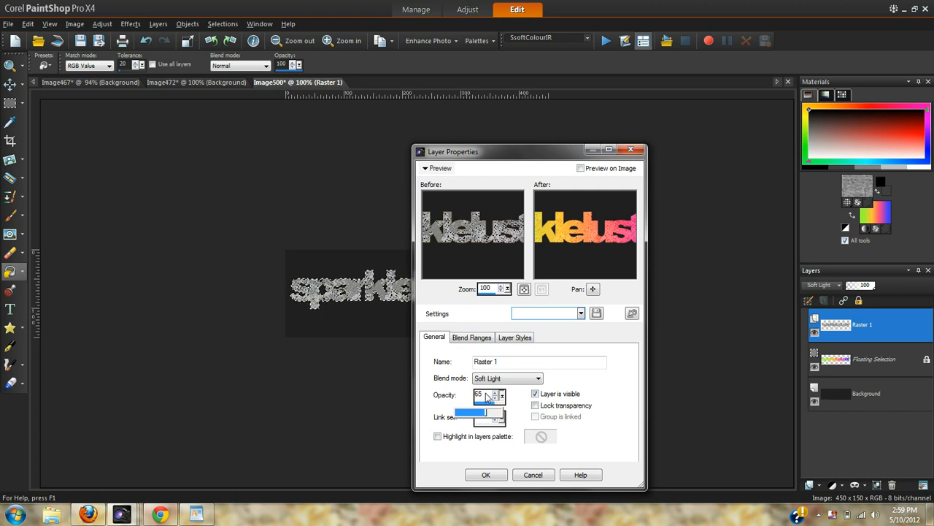
pyautogui.moveTo(484, 394); pyautogui.dragTo(515, 407)
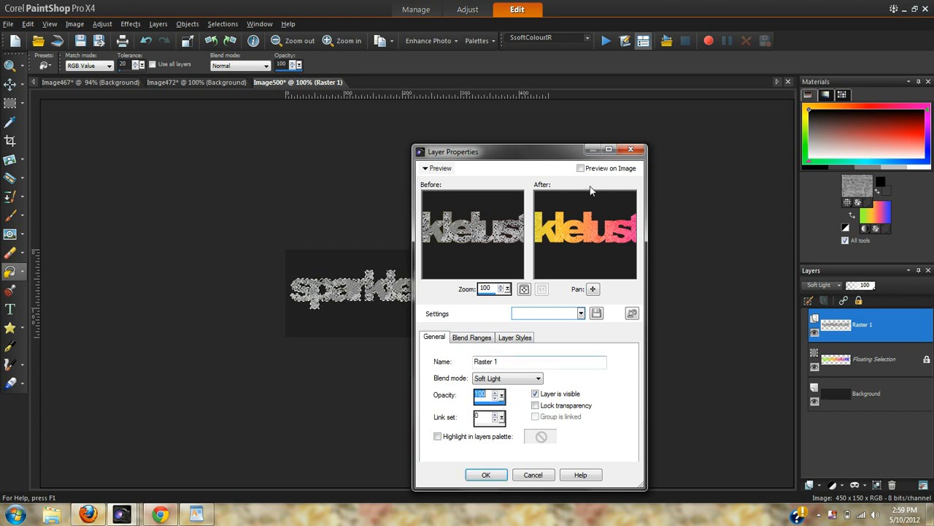
pyautogui.moveTo(595, 210); pyautogui.dragTo(536, 201)
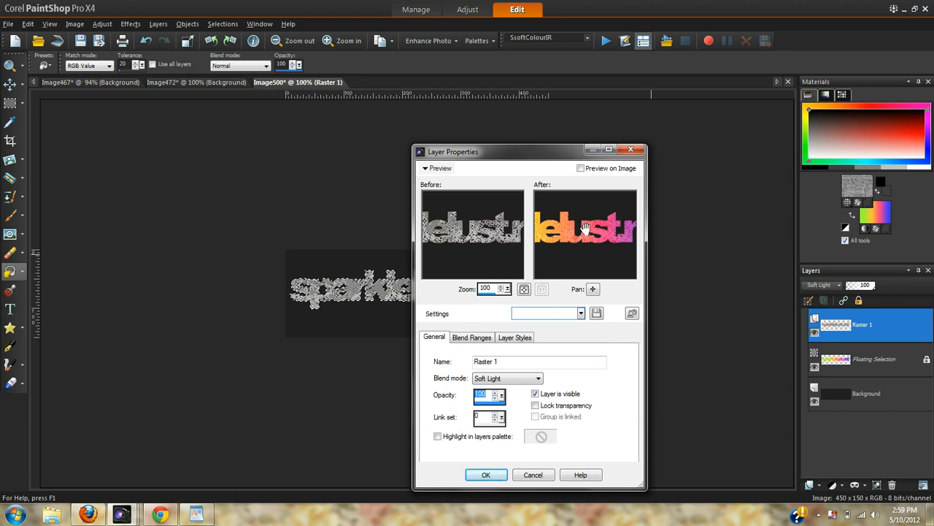
pyautogui.moveTo(585, 228); pyautogui.dragTo(607, 225)
pyautogui.click(503, 395)
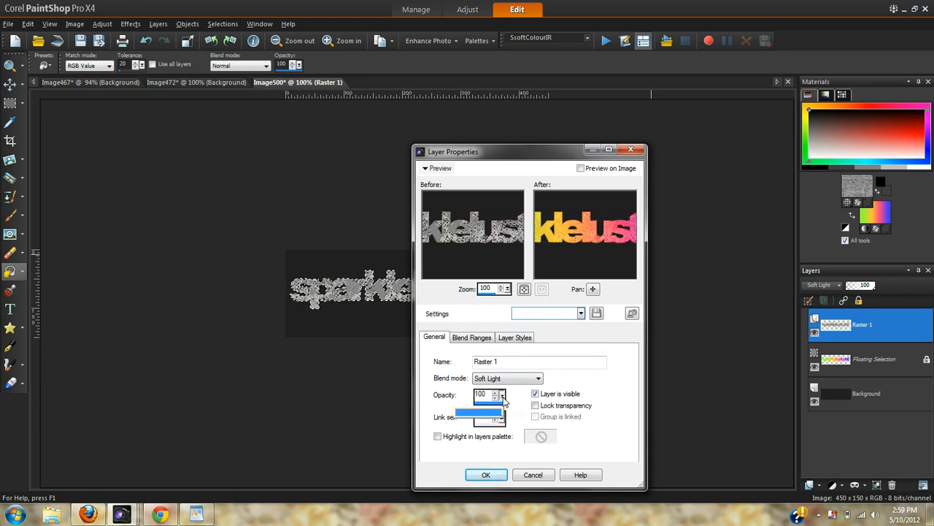
pyautogui.moveTo(502, 398); pyautogui.dragTo(562, 409)
pyautogui.click(501, 396)
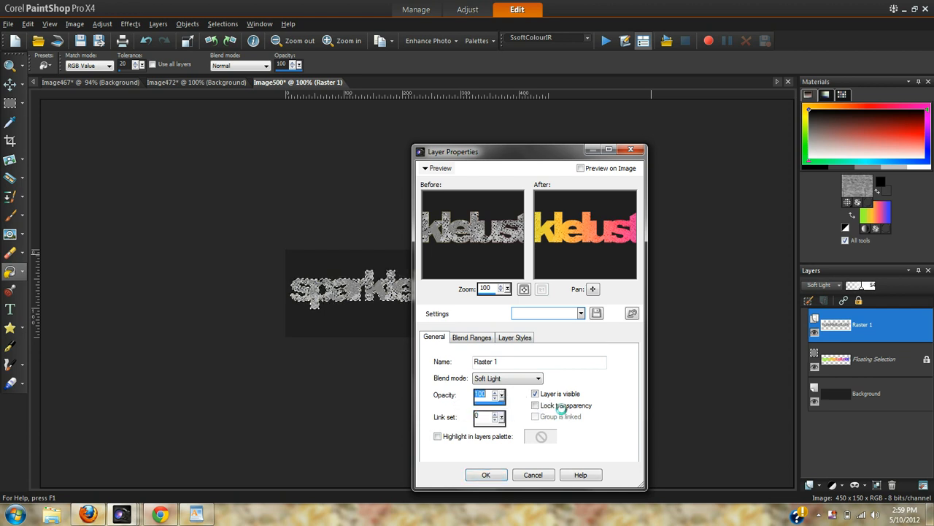
pyautogui.click(486, 475)
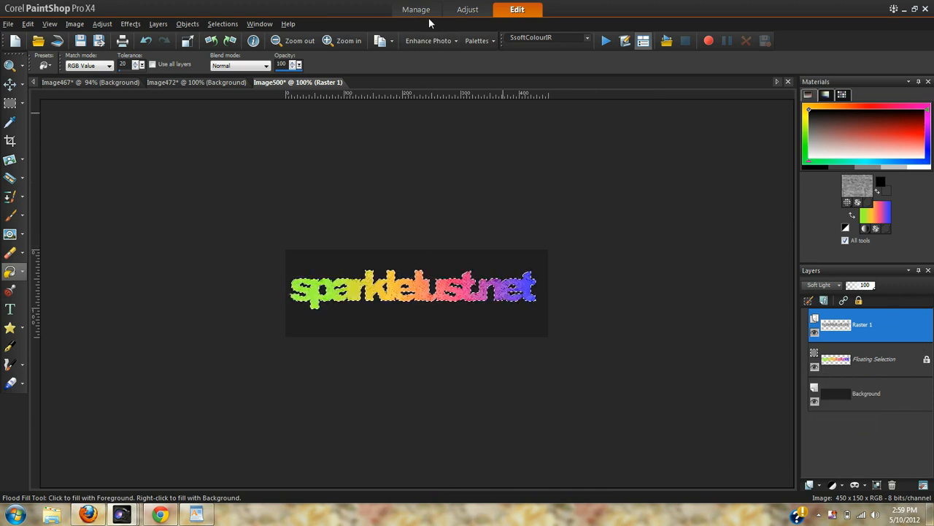
# - Merge the visible layers so the patterned text and dark background form a single layer
pyautogui.click(159, 26)
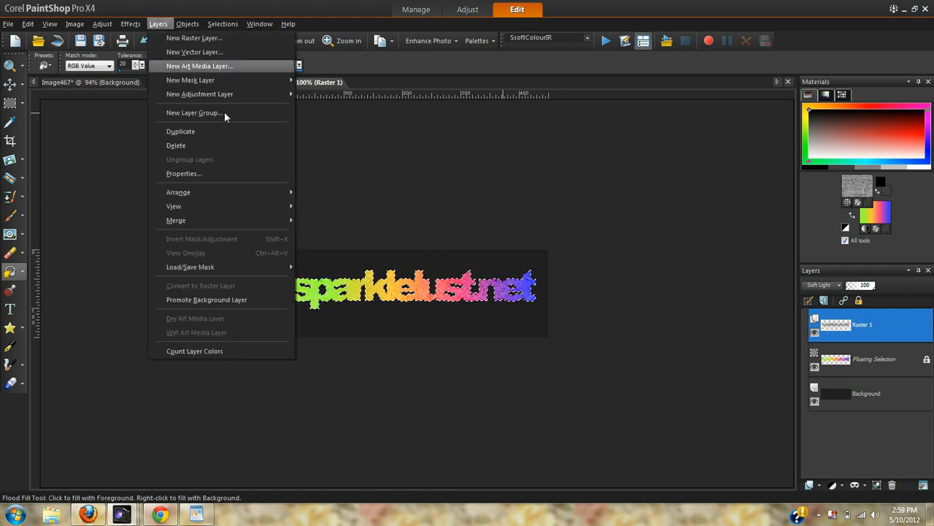
pyautogui.moveTo(281, 219)
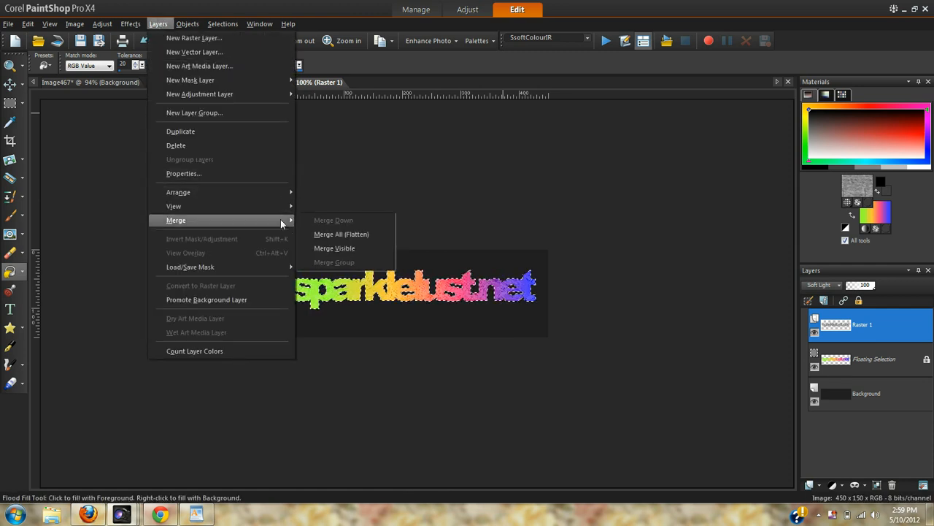
pyautogui.click(358, 247)
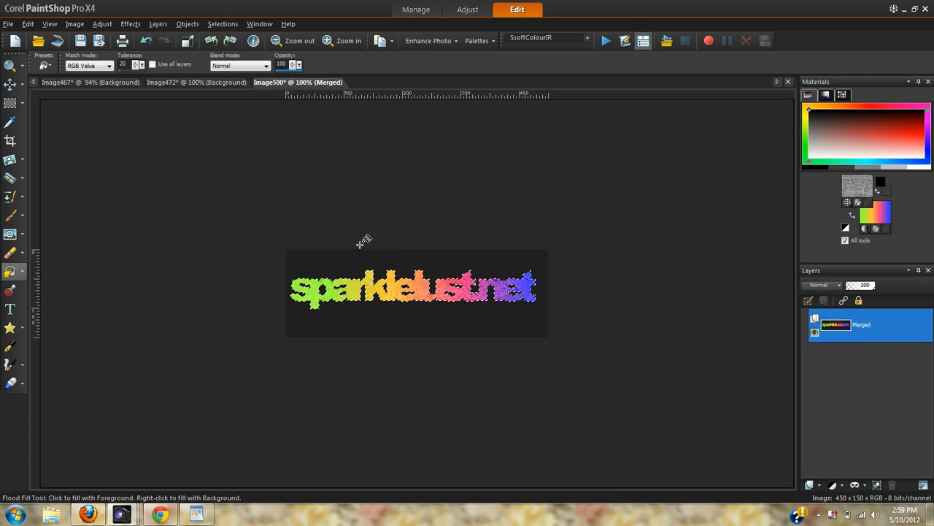
# - Expand the text selection by 3 pixels
pyautogui.click(226, 24)
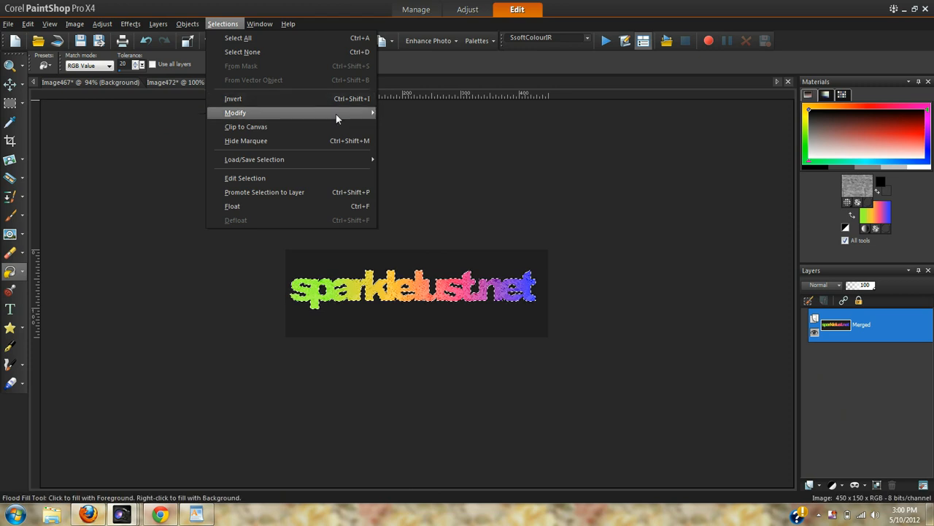
pyautogui.moveTo(335, 114)
pyautogui.click(433, 114)
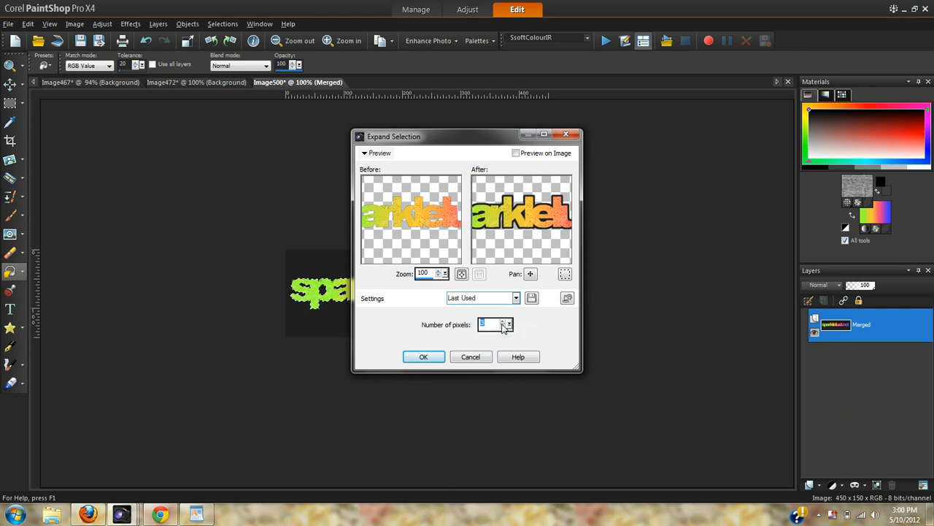
pyautogui.click(502, 327)
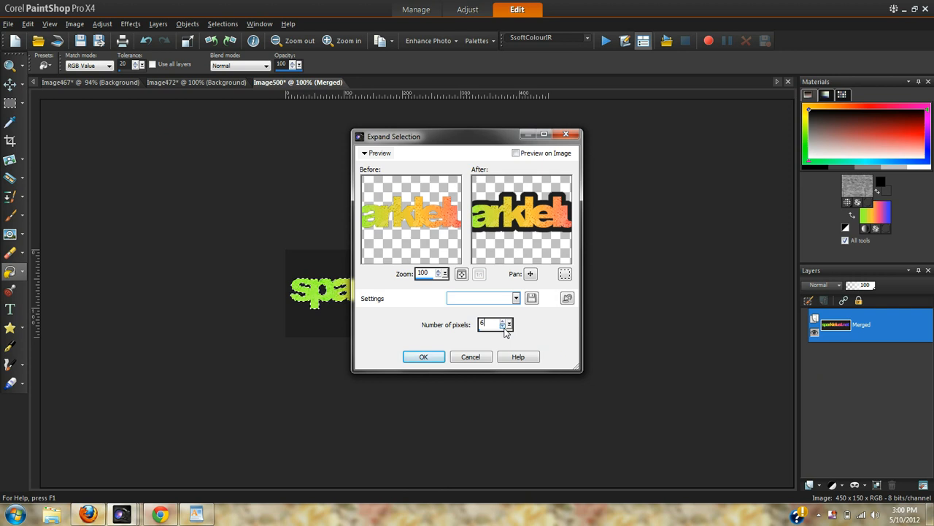
pyautogui.click(504, 328)
pyautogui.click(504, 328)
pyautogui.click(504, 328)
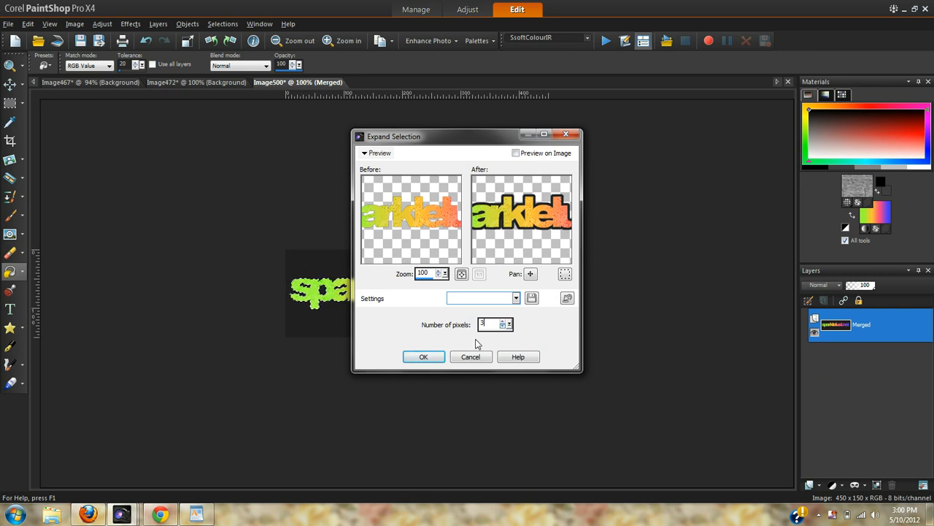
pyautogui.click(424, 356)
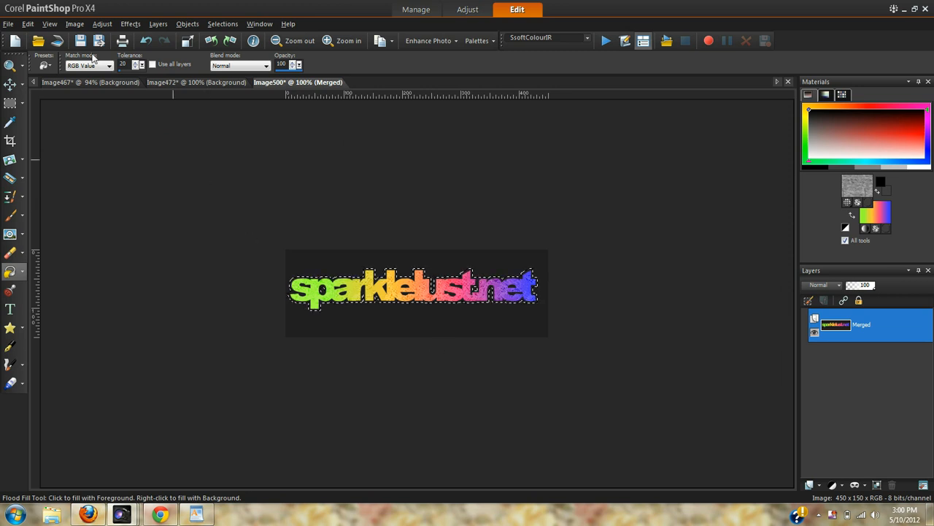
# - Paste the copied text with its expanded dark outline as a new image
pyautogui.click(30, 24)
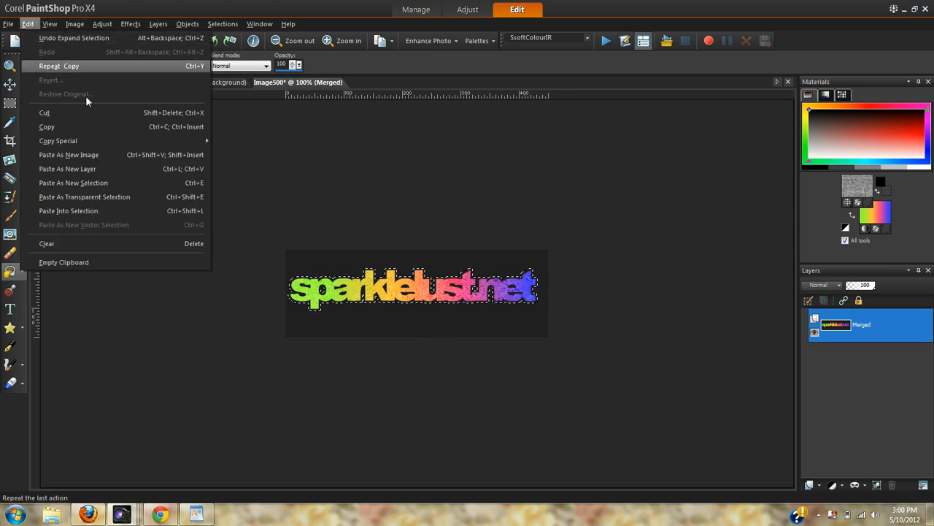
pyautogui.click(109, 151)
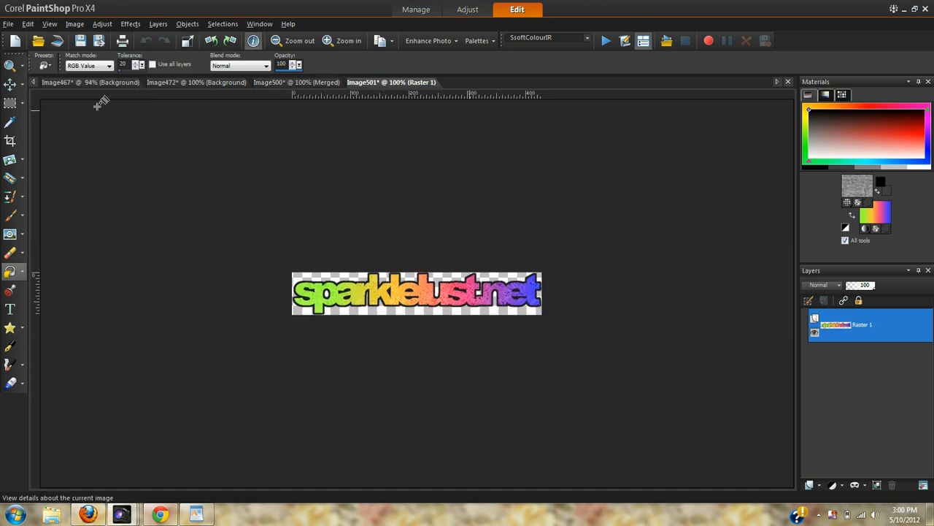
# - Apply a black drop shadow to the pasted text with 0 vertical and horizontal offset, opacity 100 and blur 3.96
pyautogui.click(131, 23)
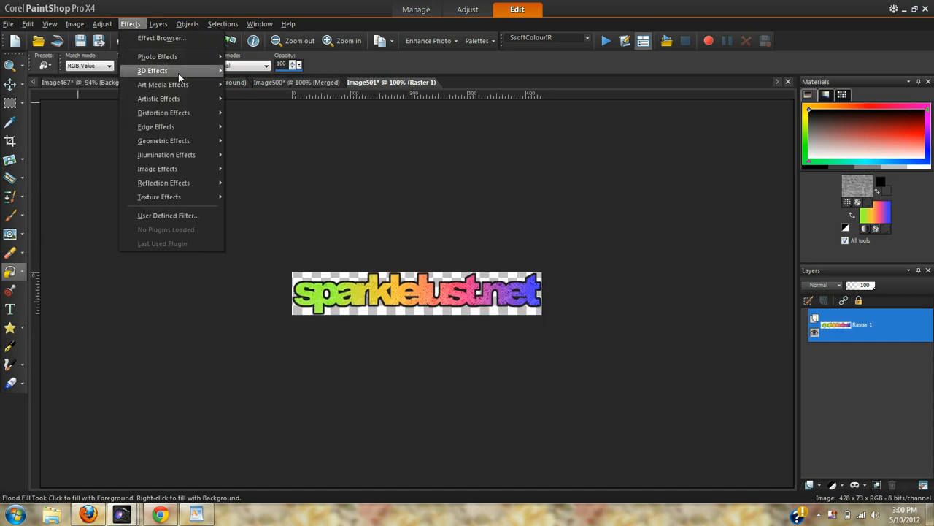
pyautogui.moveTo(178, 70)
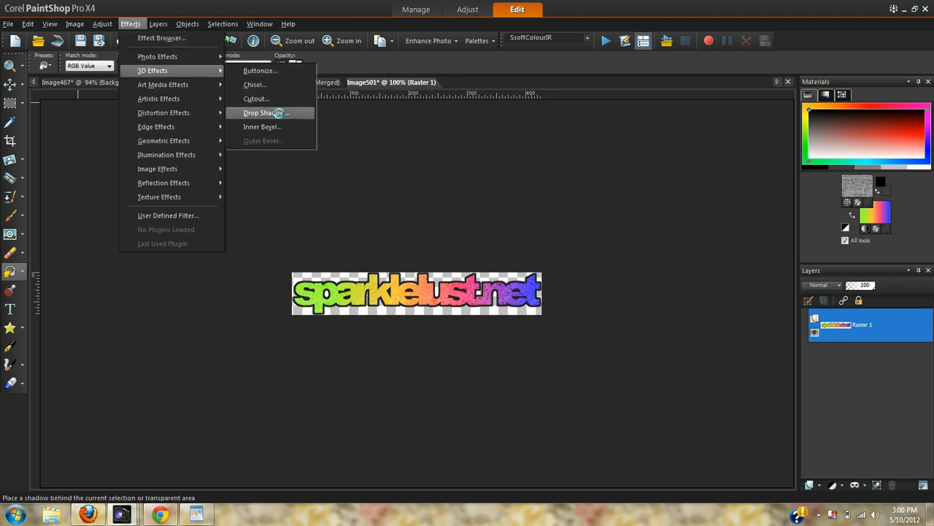
pyautogui.click(278, 113)
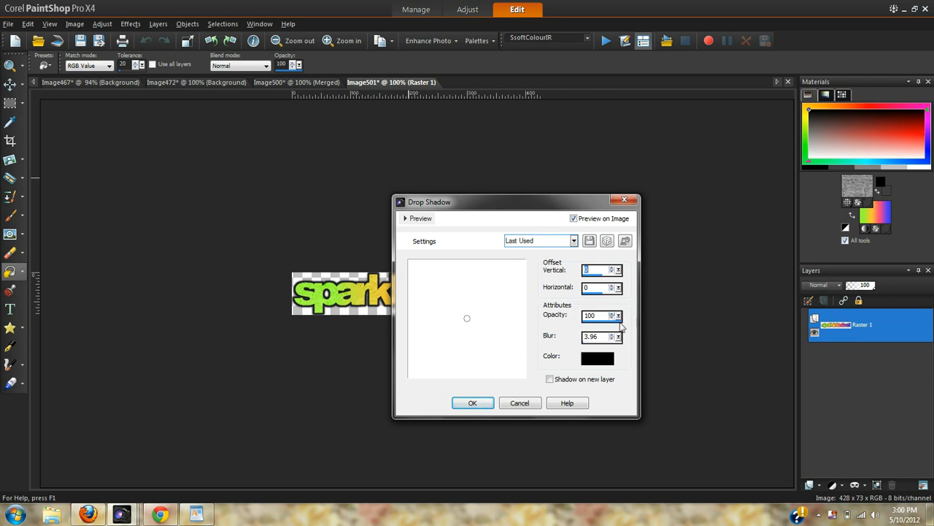
pyautogui.moveTo(620, 339); pyautogui.dragTo(572, 358)
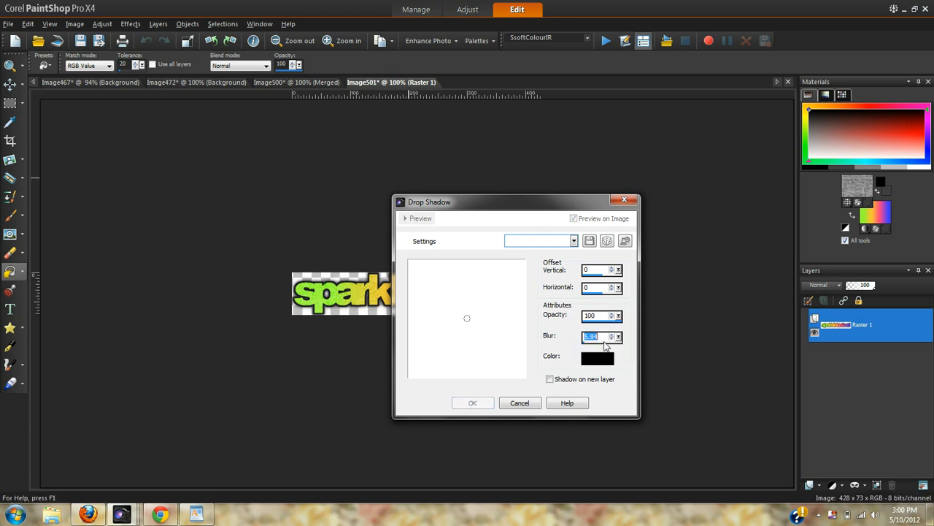
pyautogui.click(618, 337)
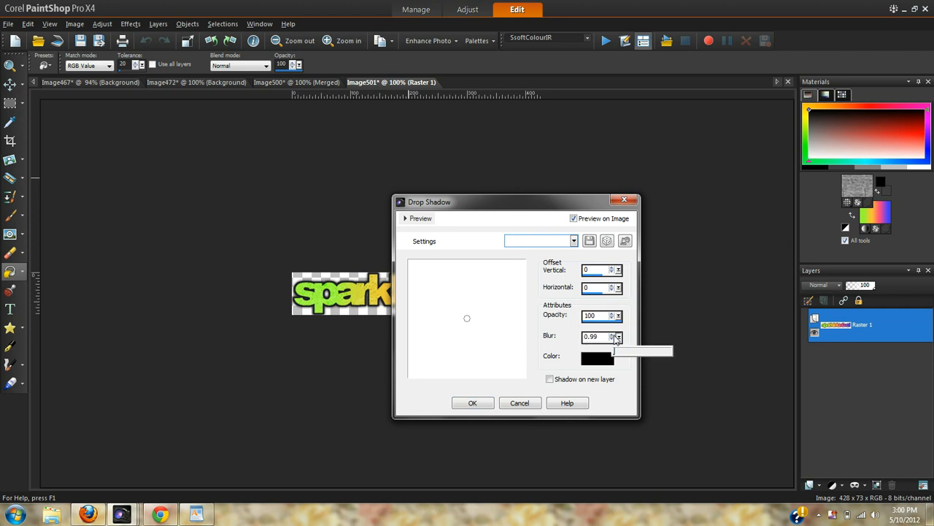
pyautogui.moveTo(617, 338); pyautogui.dragTo(622, 333)
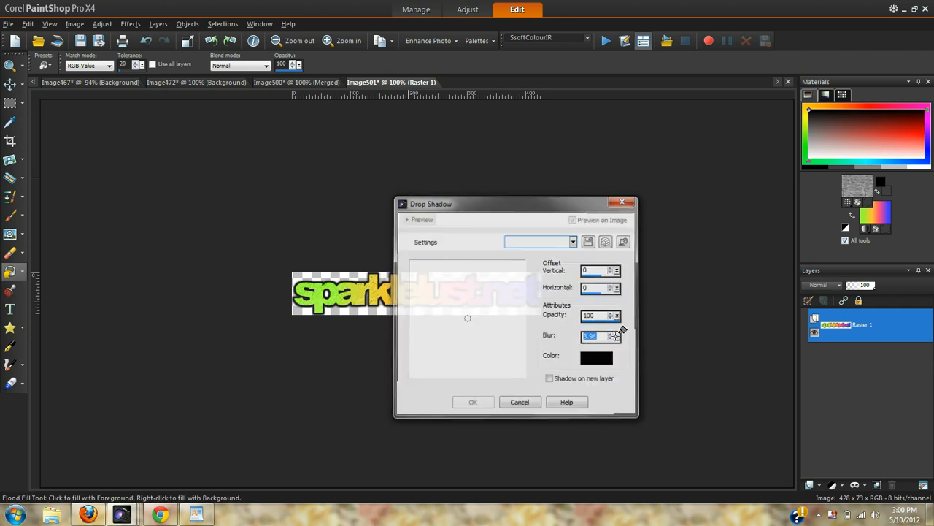